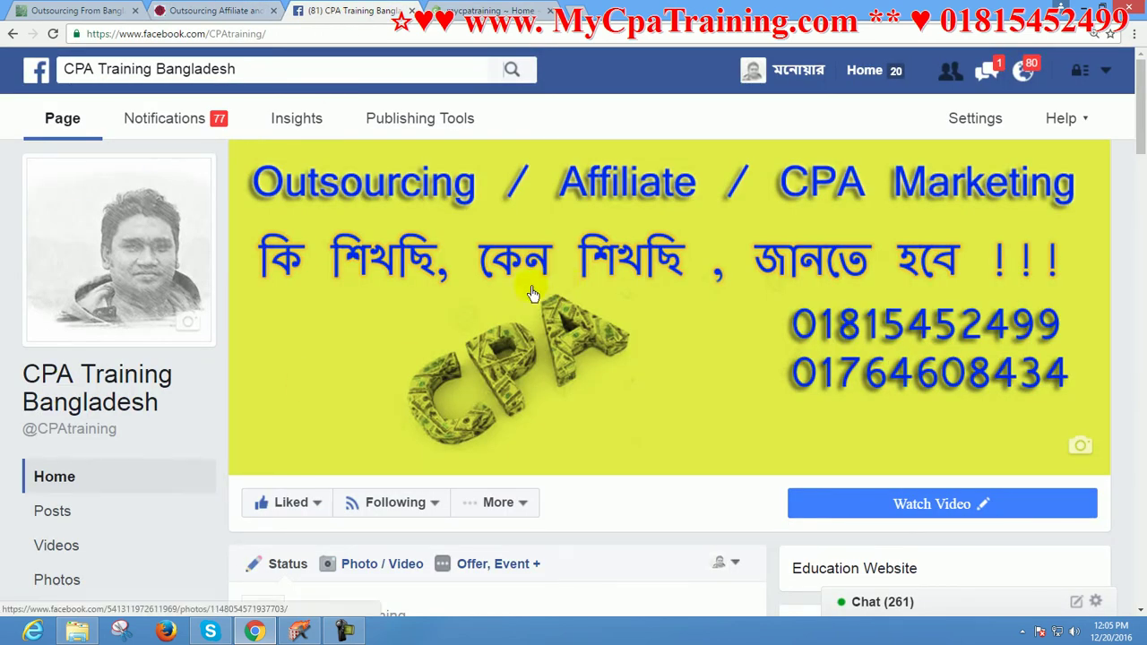
- Switch to the open Shopify admin page and open the store's General settings
left_click(479, 11)
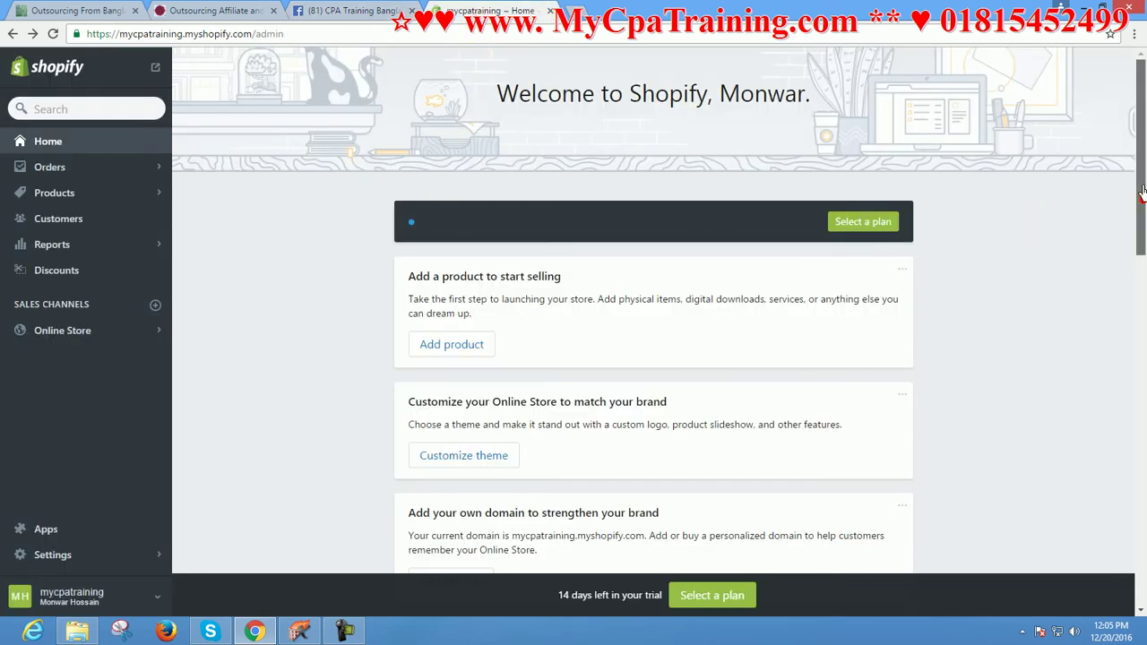
left_click(56, 556)
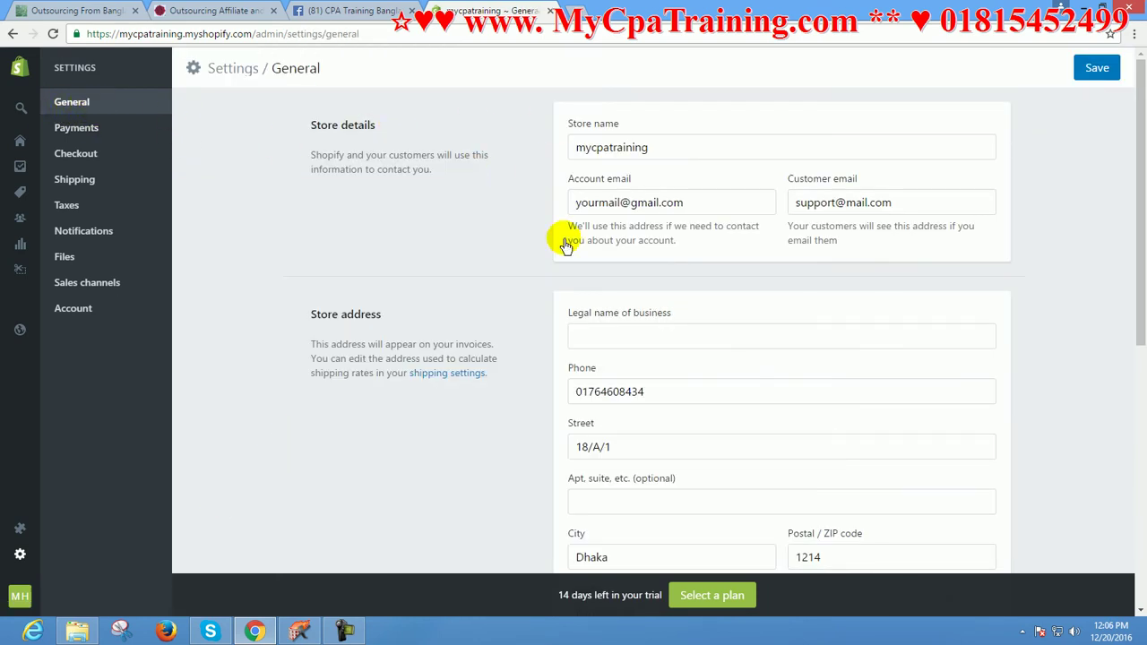
- Review the store details, including store name, account email and customer email, and the store address fields
double_click(313, 130)
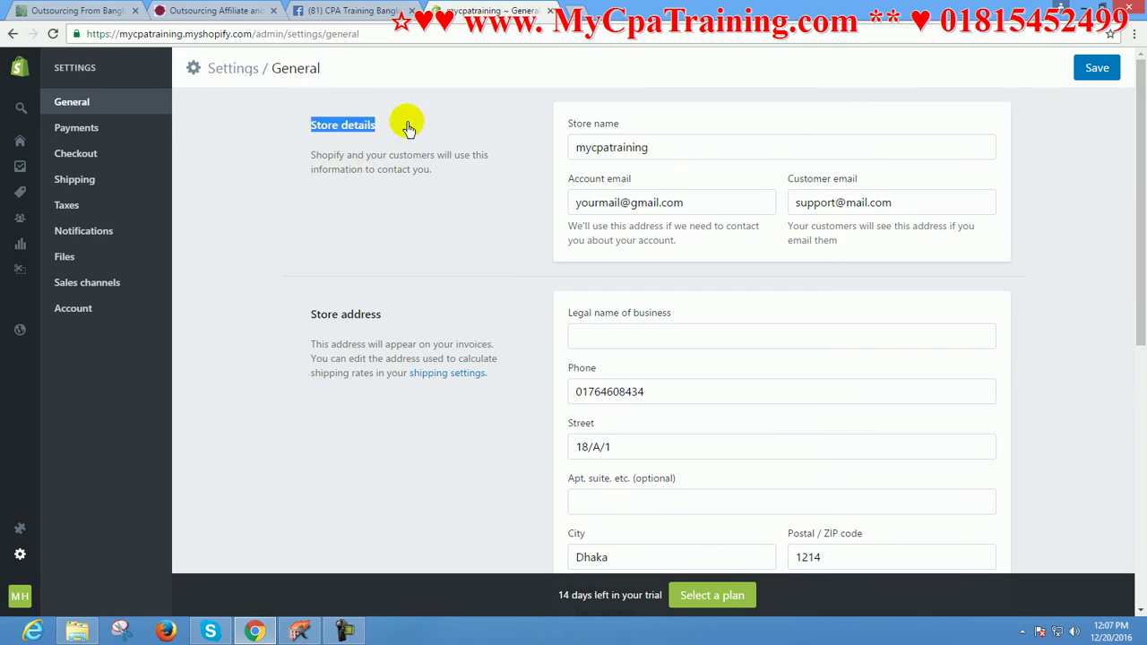
left_click(433, 204)
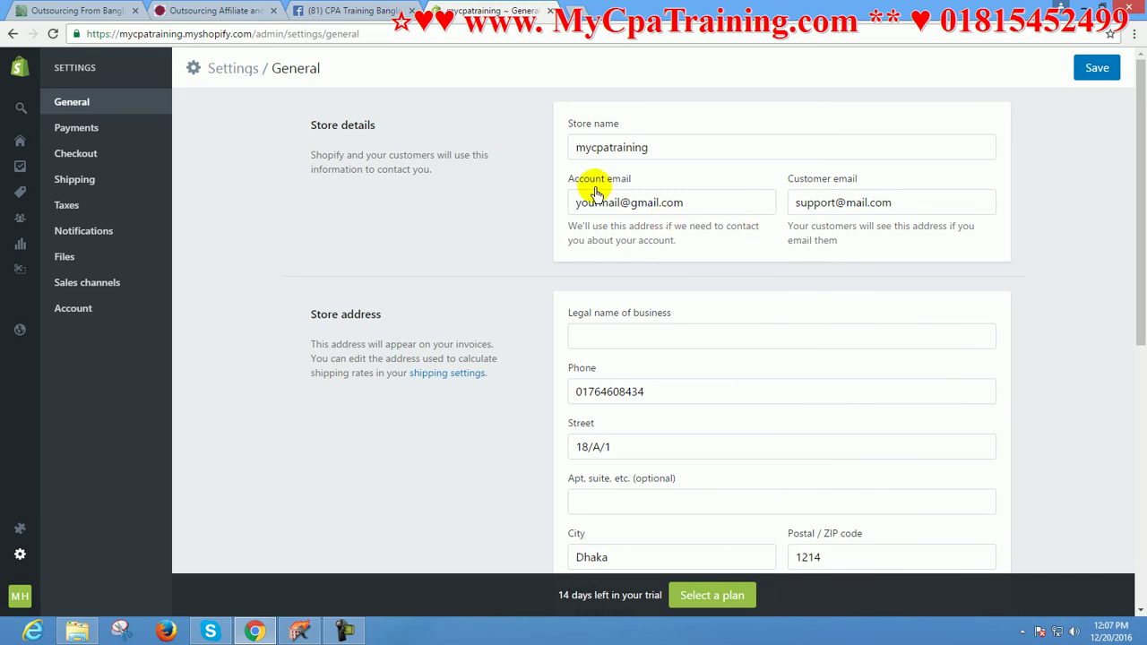
left_click(611, 151)
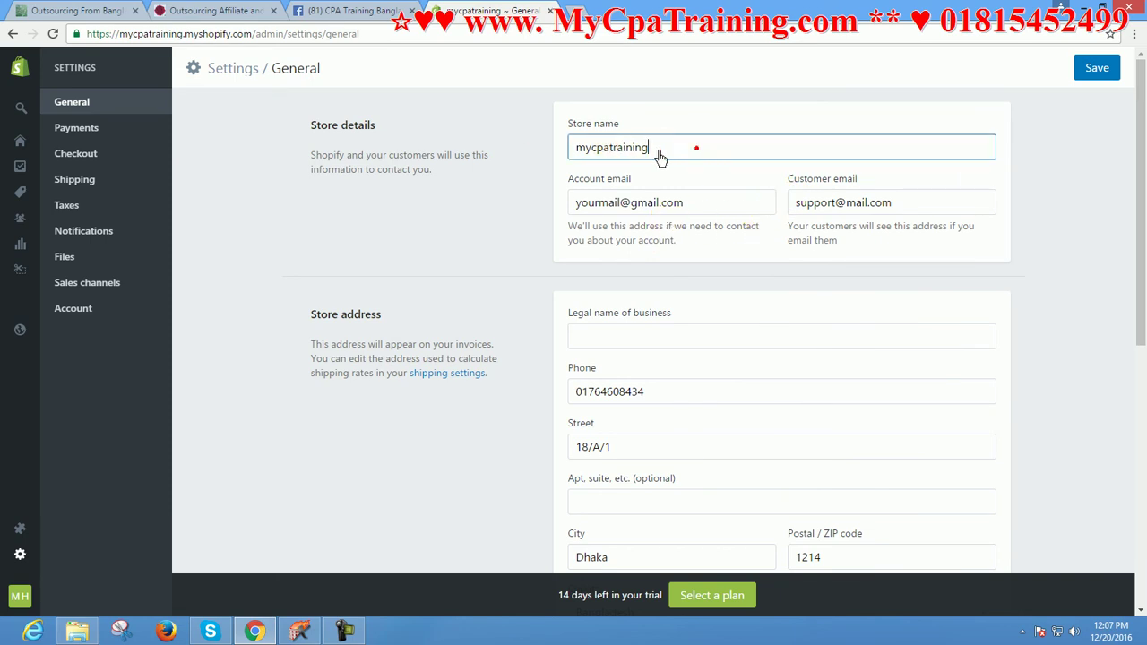
left_click_drag(691, 156, 551, 157)
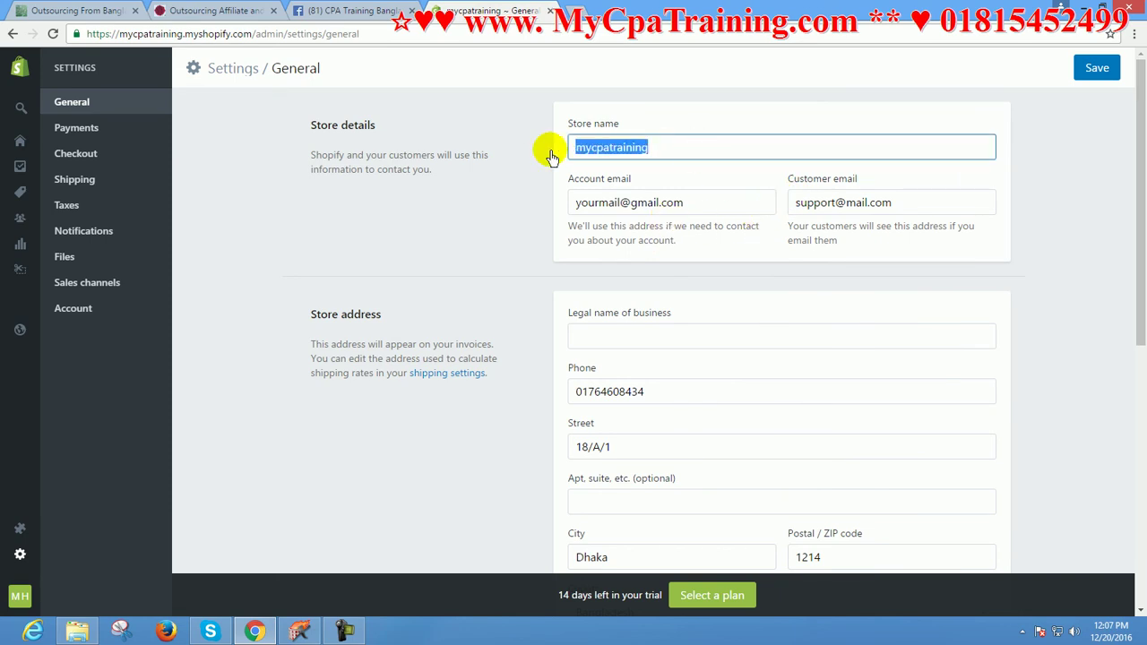
left_click(672, 148)
left_click_drag(670, 152, 555, 154)
left_click(672, 150)
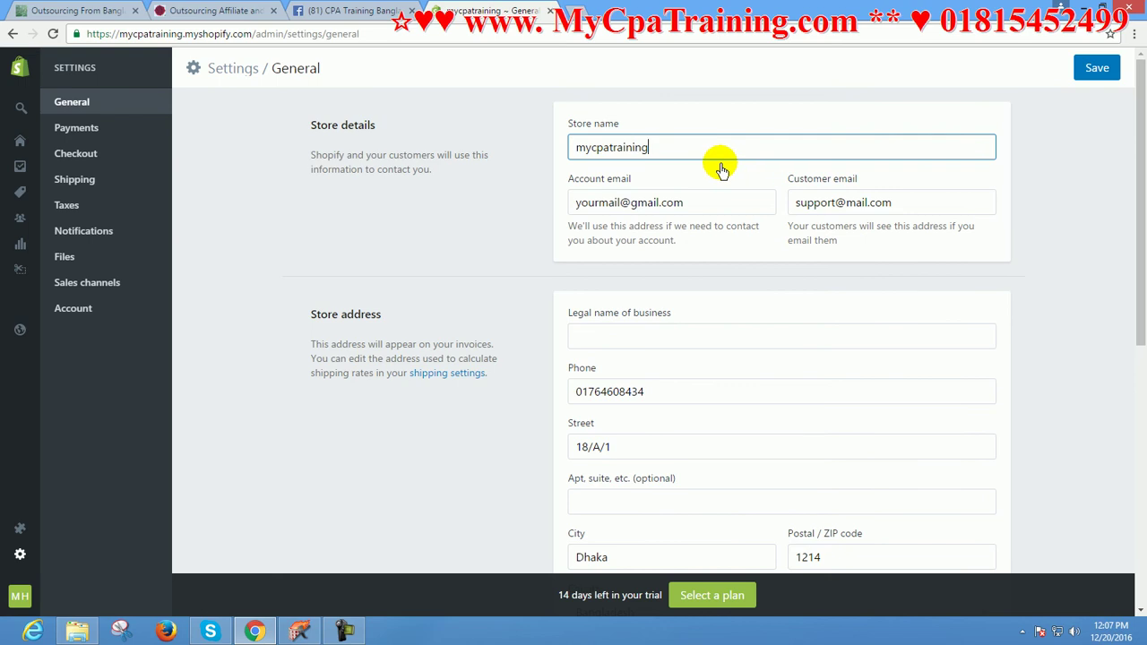
left_click_drag(697, 209, 562, 210)
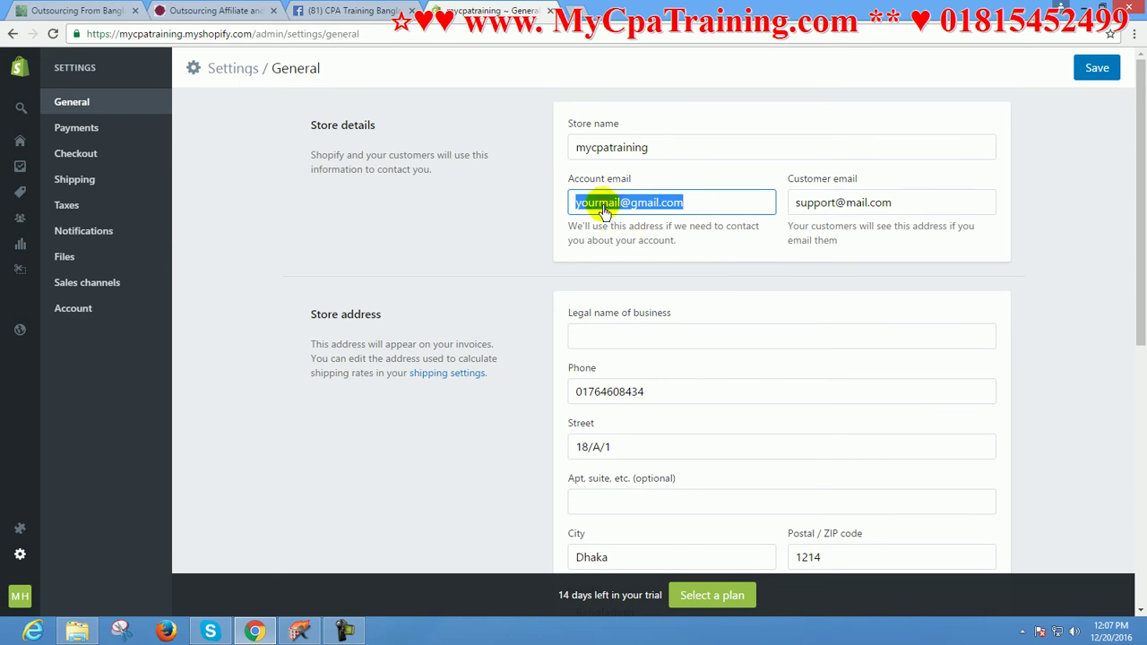
triple_click(828, 204)
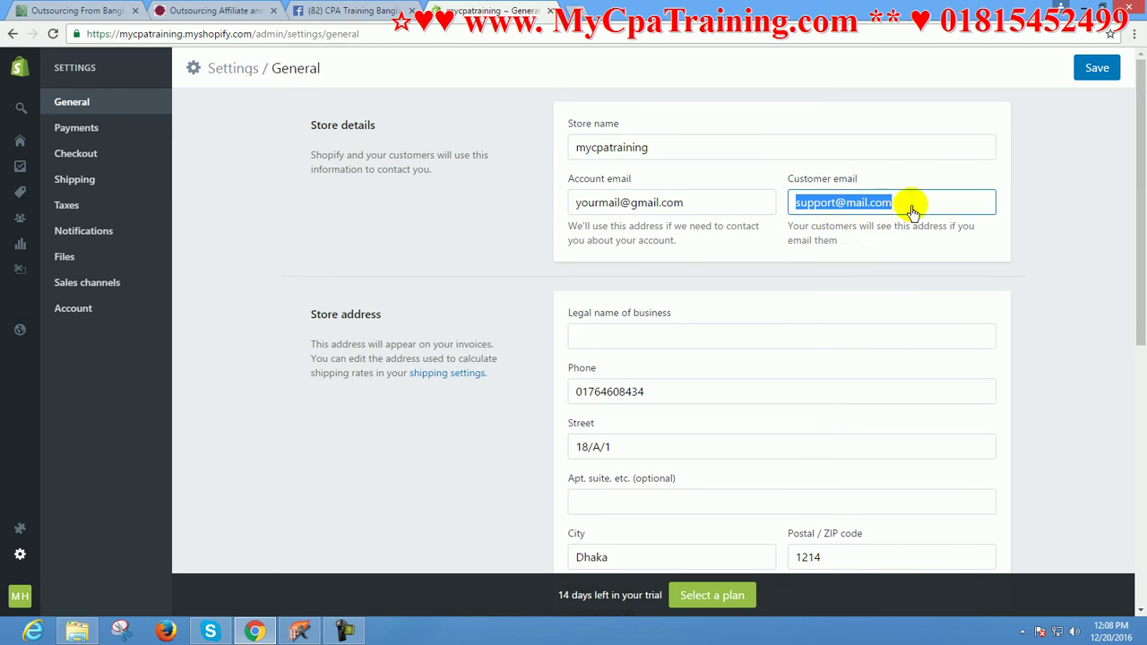
left_click(852, 231)
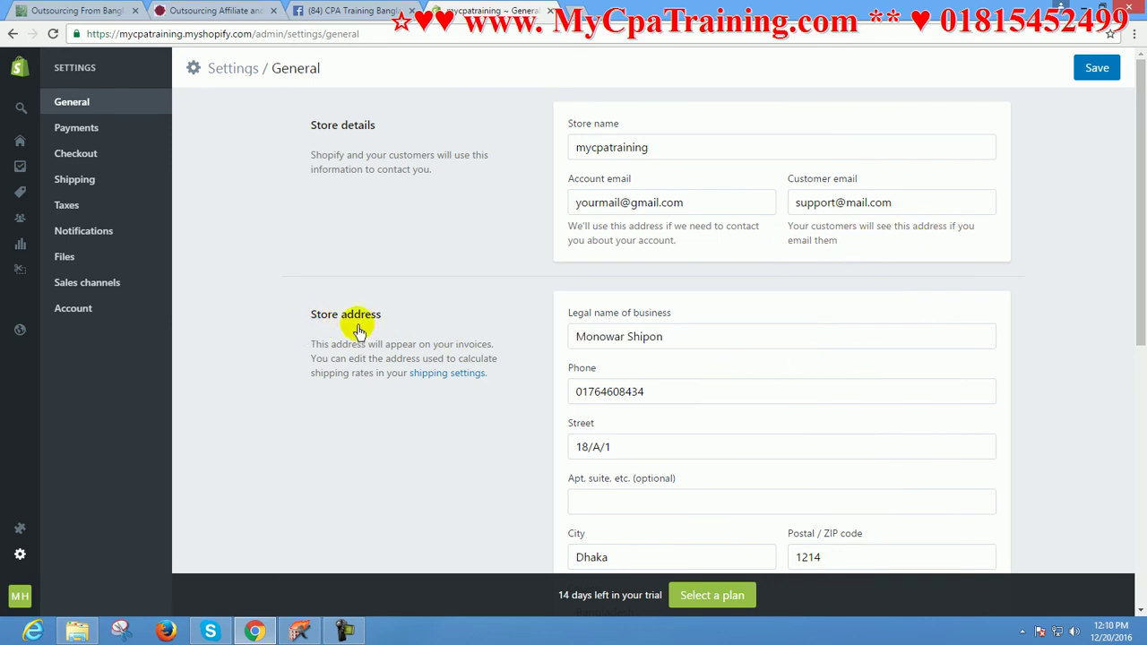
left_click_drag(1141, 283, 1141, 351)
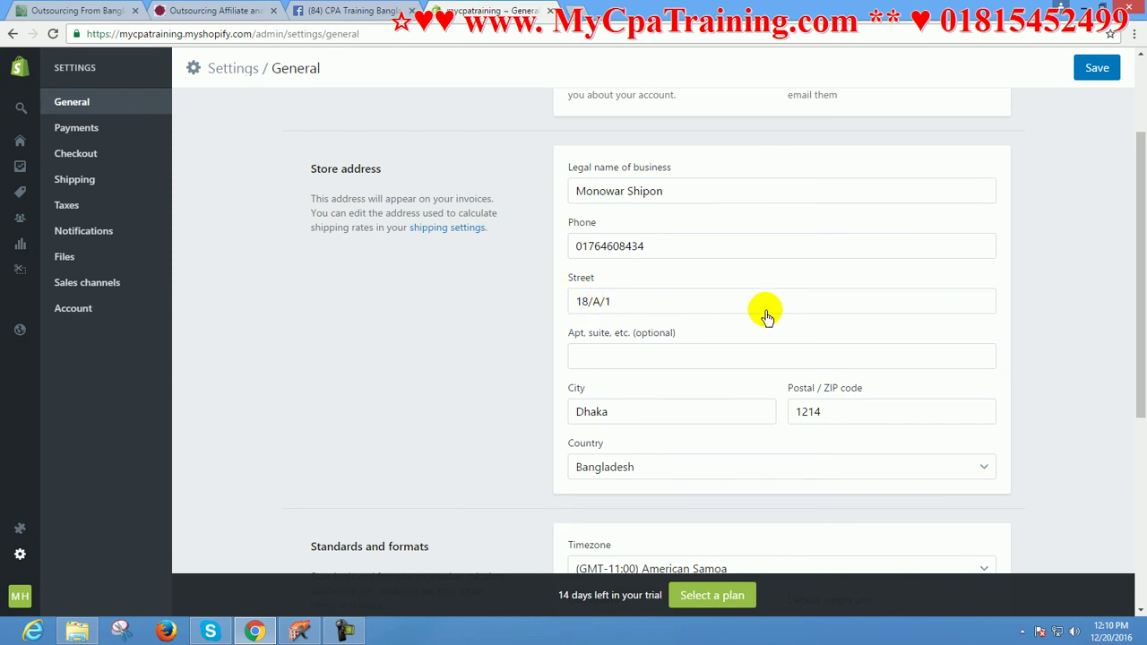
left_click(688, 304)
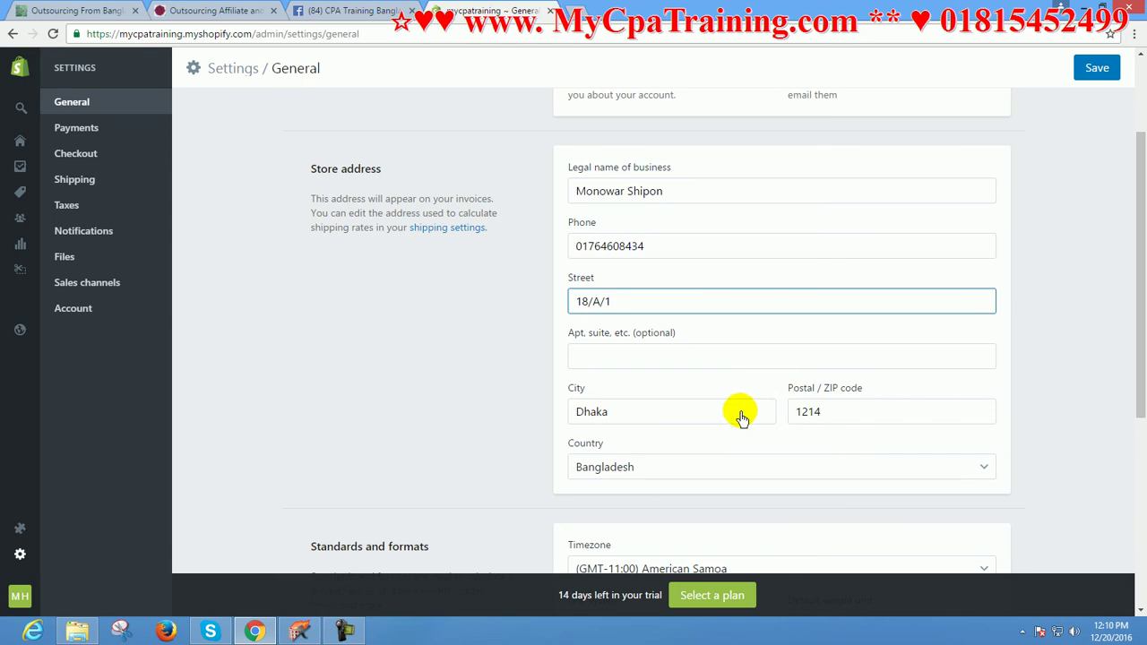
left_click_drag(1144, 372, 1134, 435)
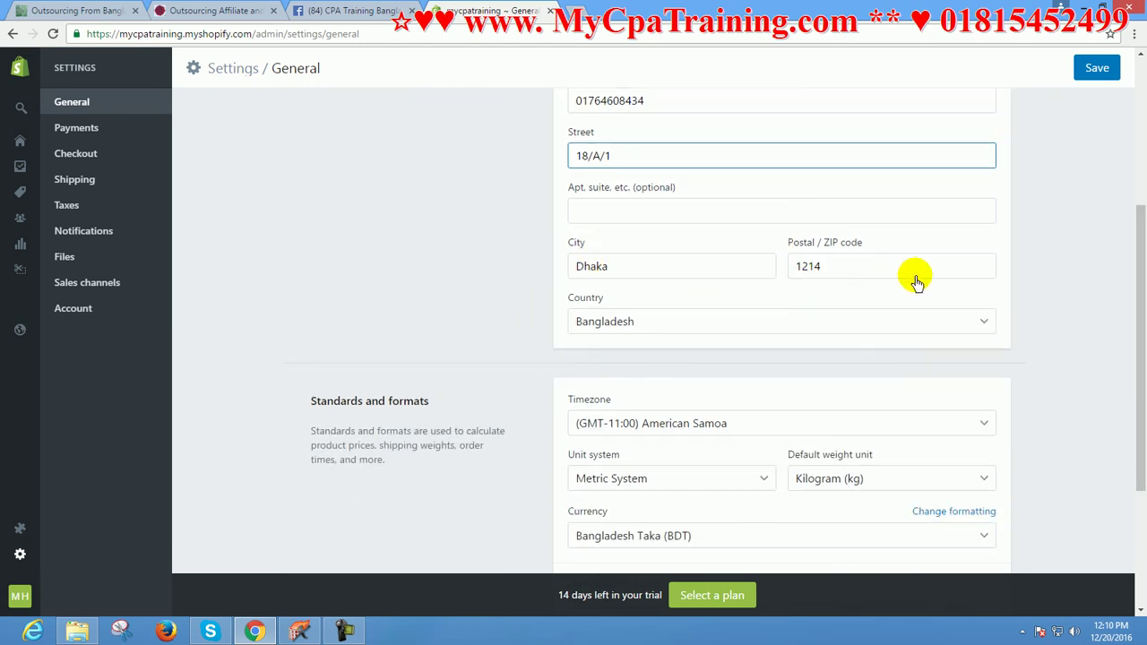
- Under Standards and formats, keep the unit system as Metric System and set the default weight unit to Gram (g)
left_click_drag(1143, 305, 1131, 394)
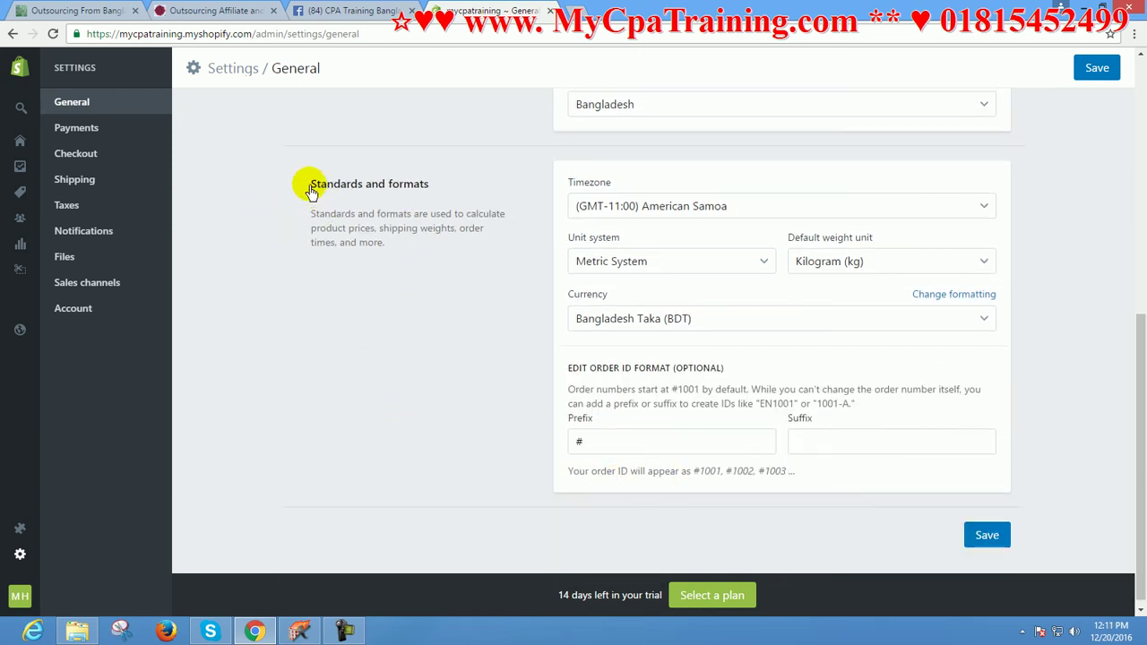
left_click_drag(311, 190, 439, 192)
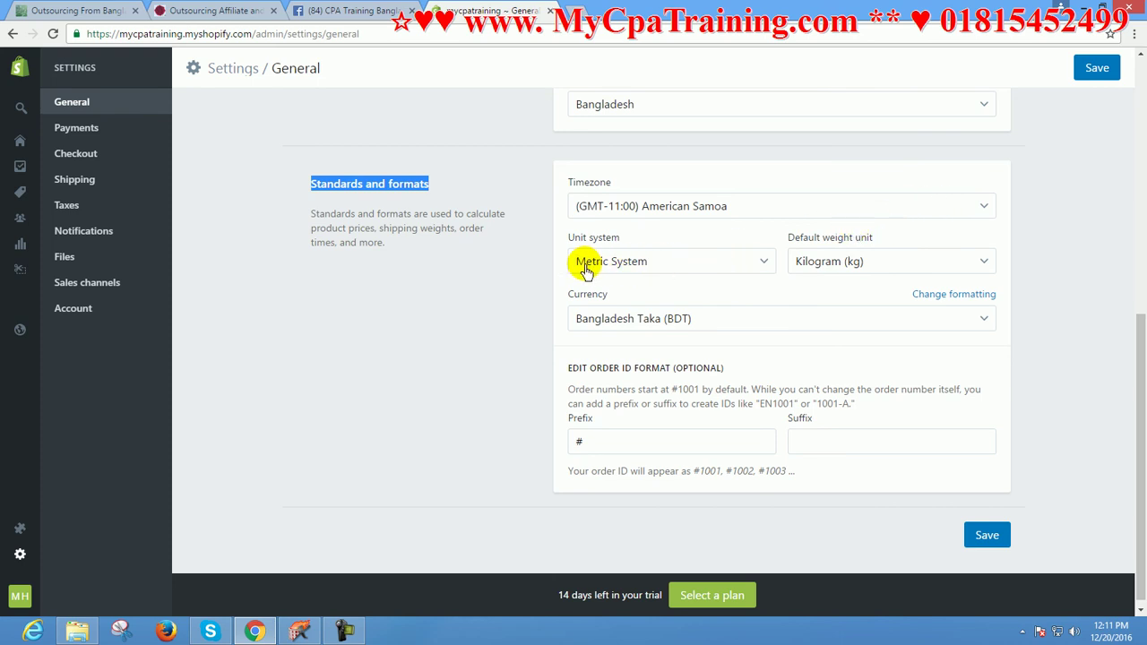
left_click(760, 268)
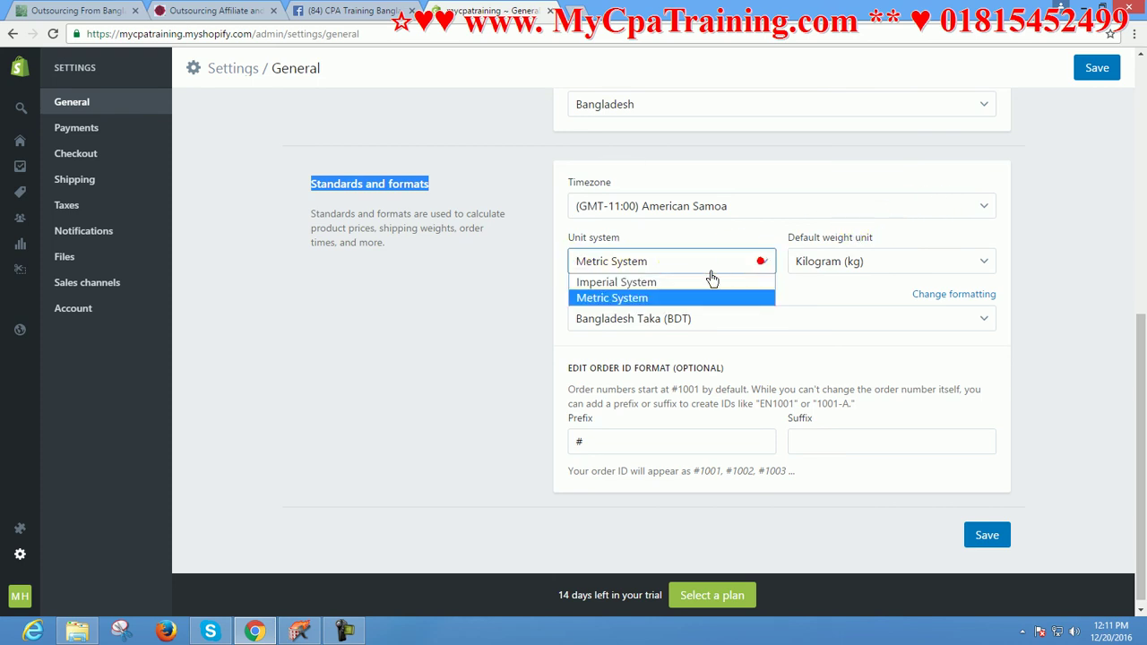
left_click(627, 300)
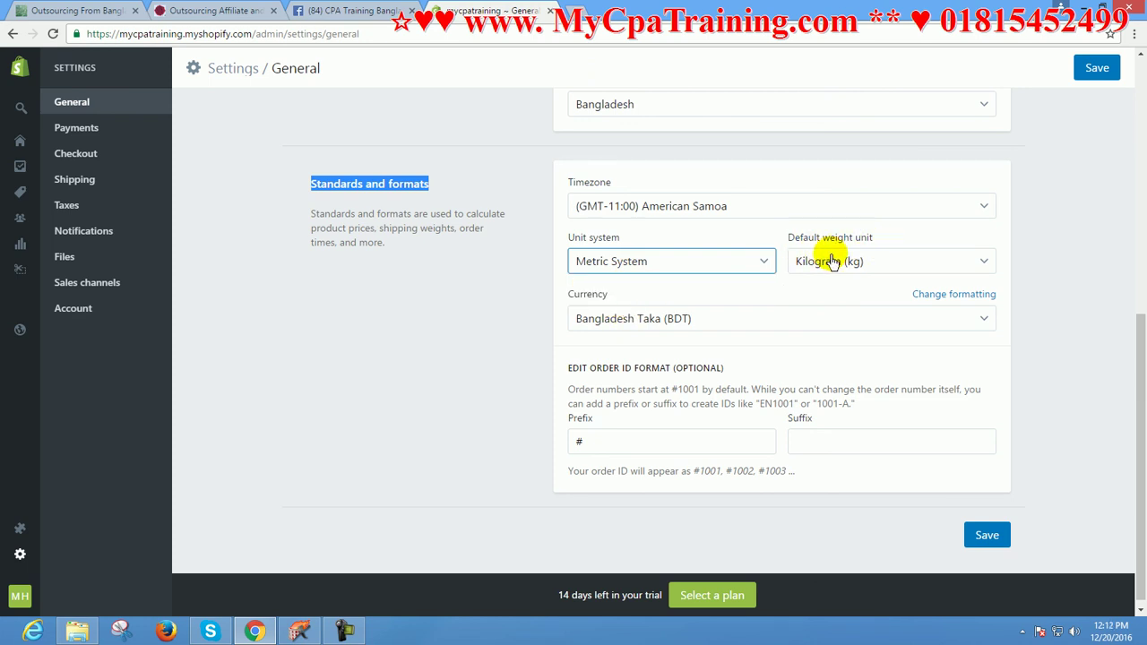
left_click(982, 264)
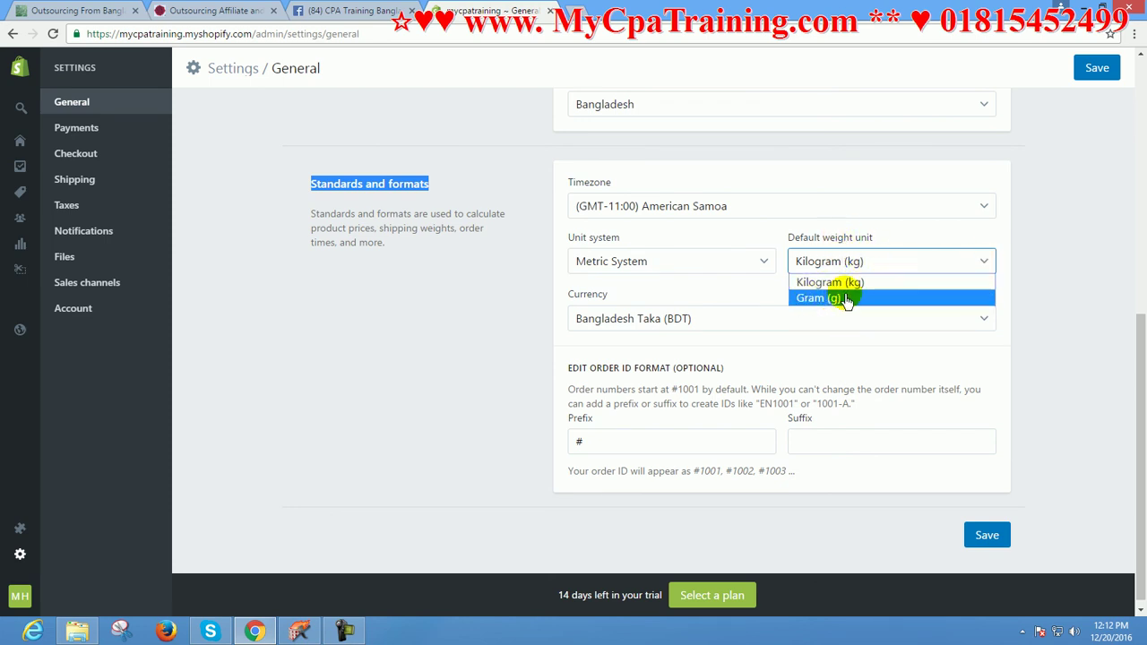
left_click(817, 301)
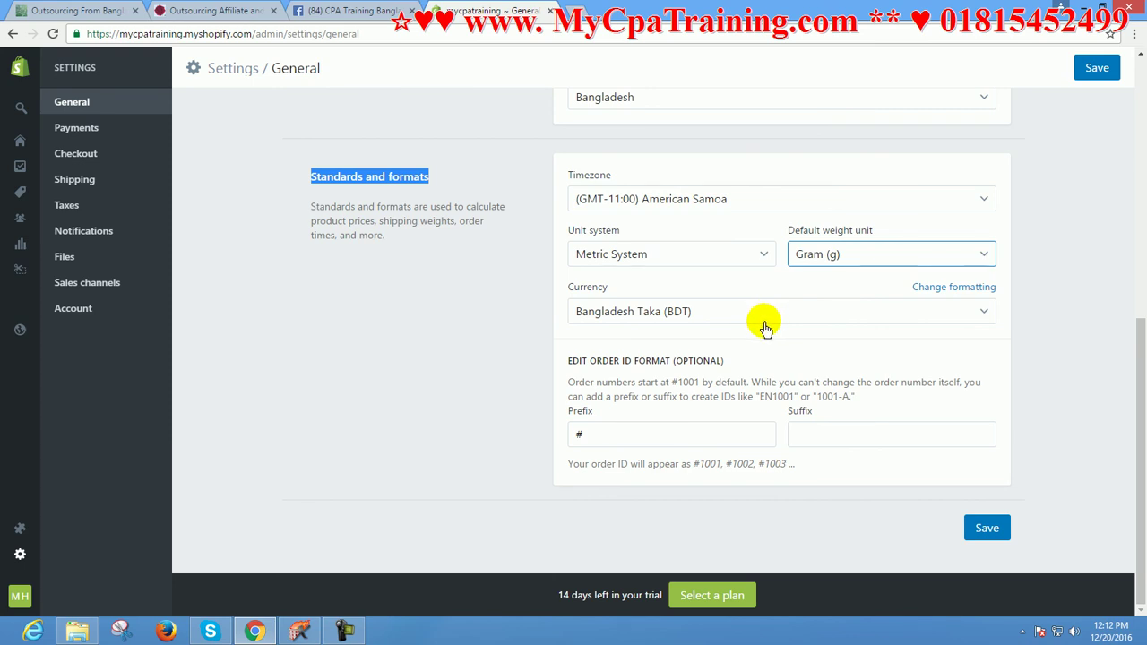
- Examine the available currencies and the order ID format's prefix, suffix and sample numbering
left_click(981, 313)
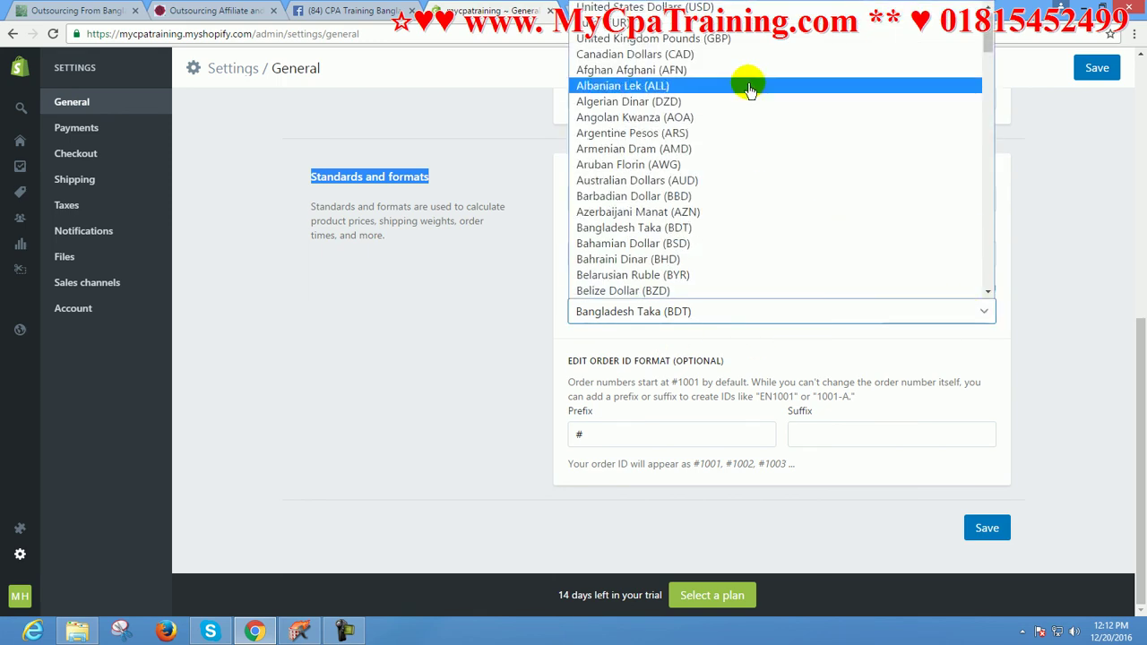
left_click(657, 466)
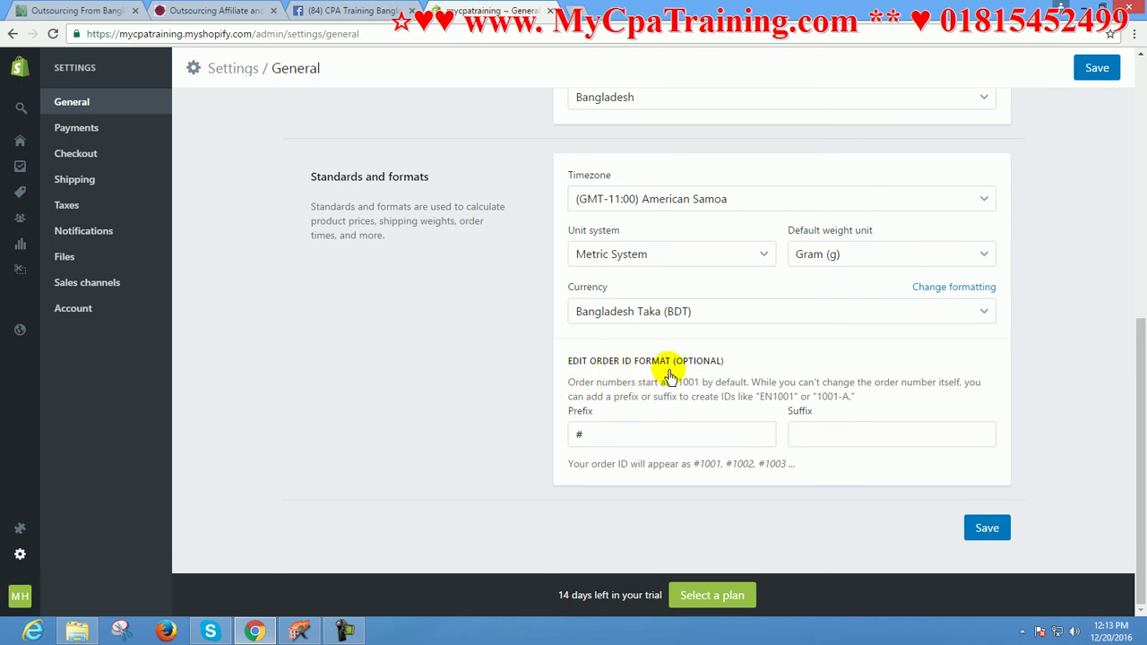
left_click(597, 436)
left_click(841, 405)
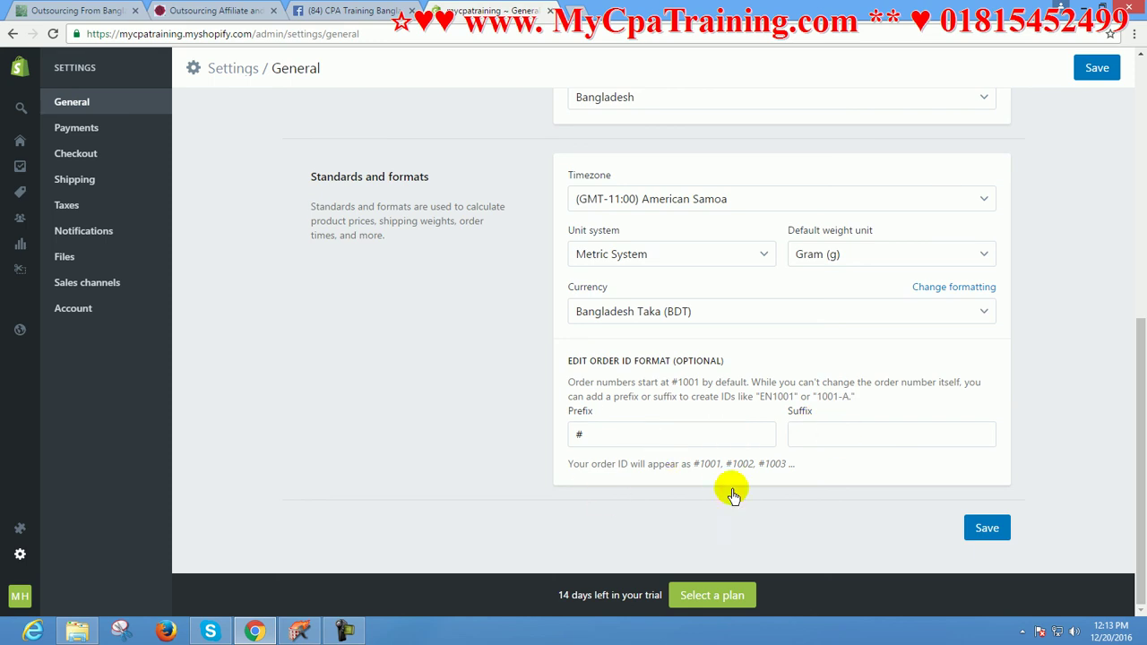
left_click(602, 434)
left_click(831, 435)
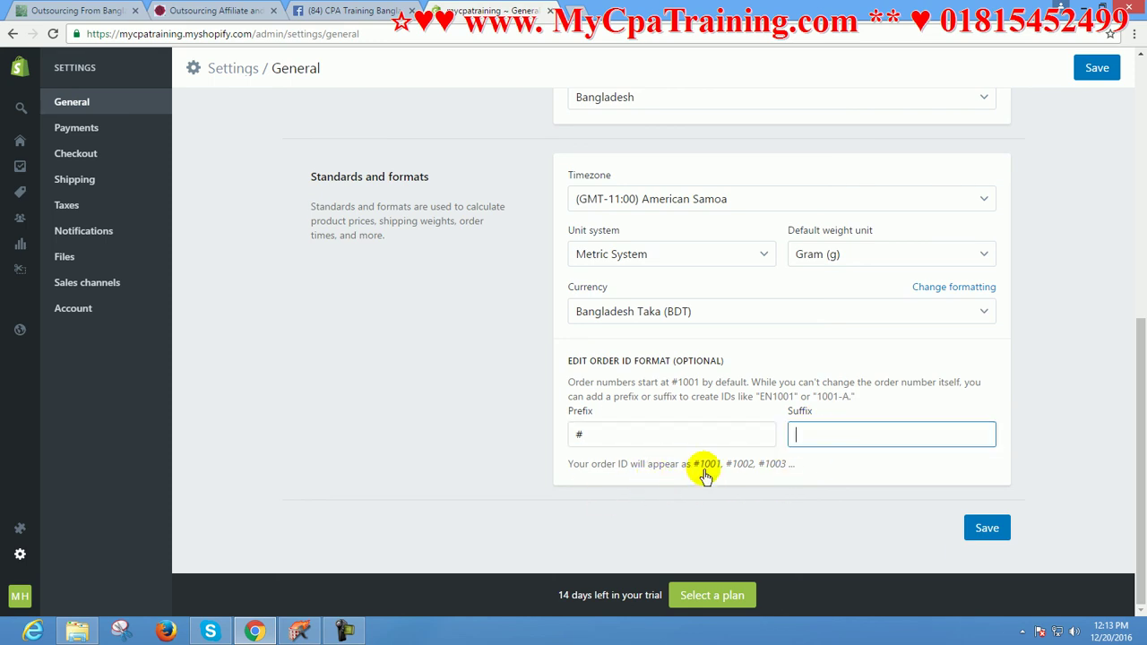
left_click(702, 473)
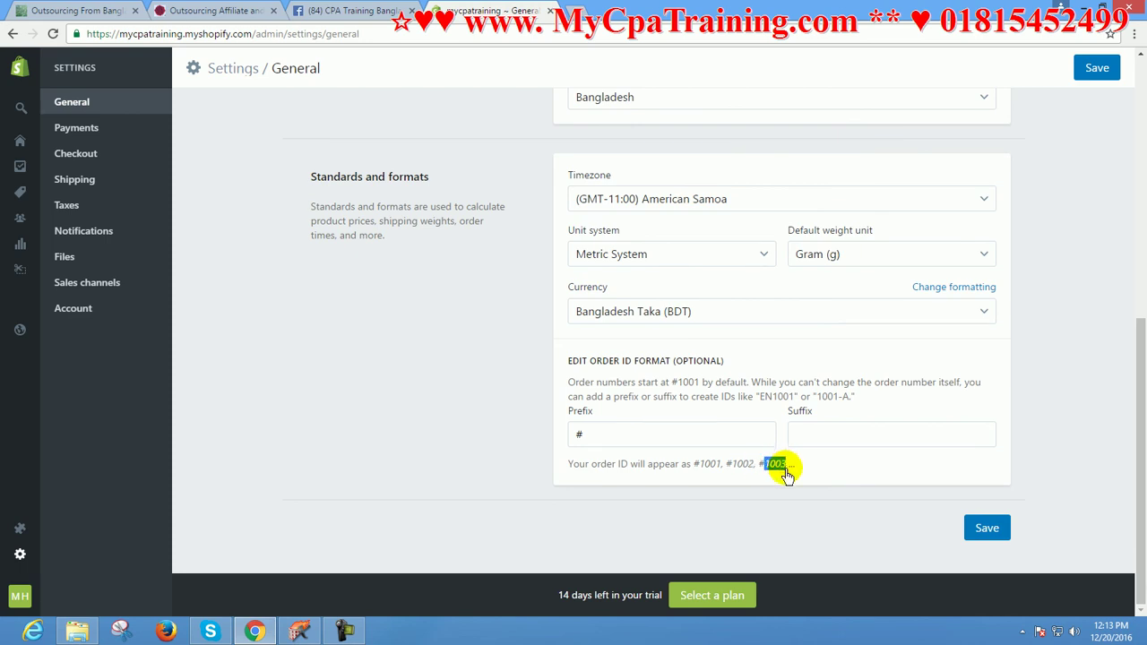
- Set the order ID prefix to #tshirt and leave the suffix empty
left_click(662, 433)
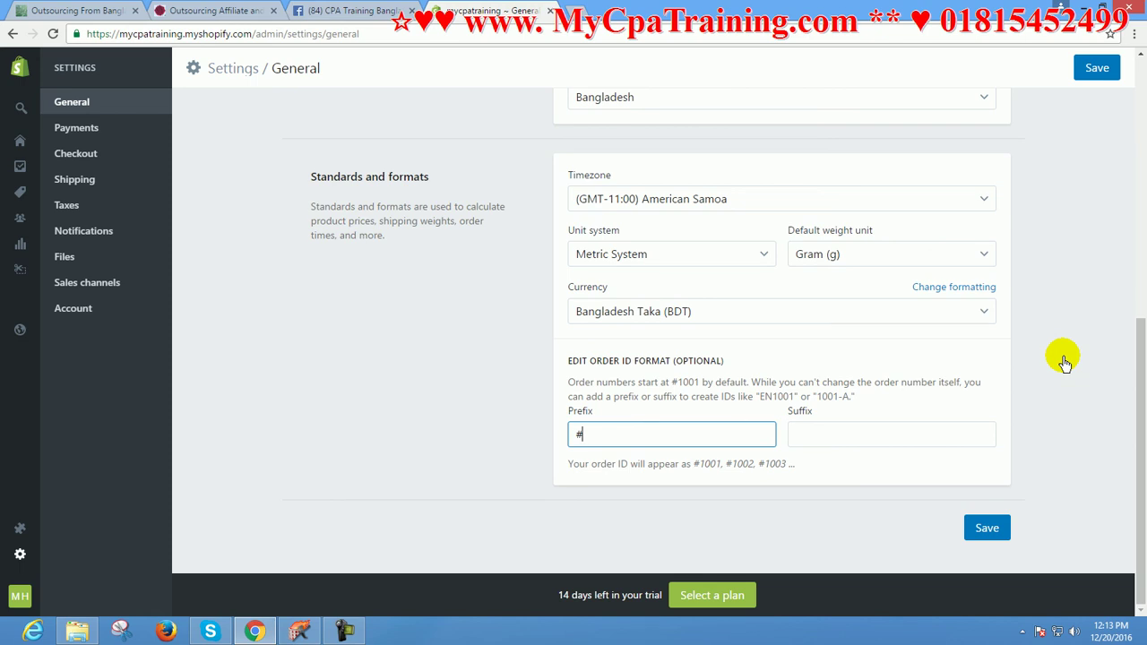
type("s")
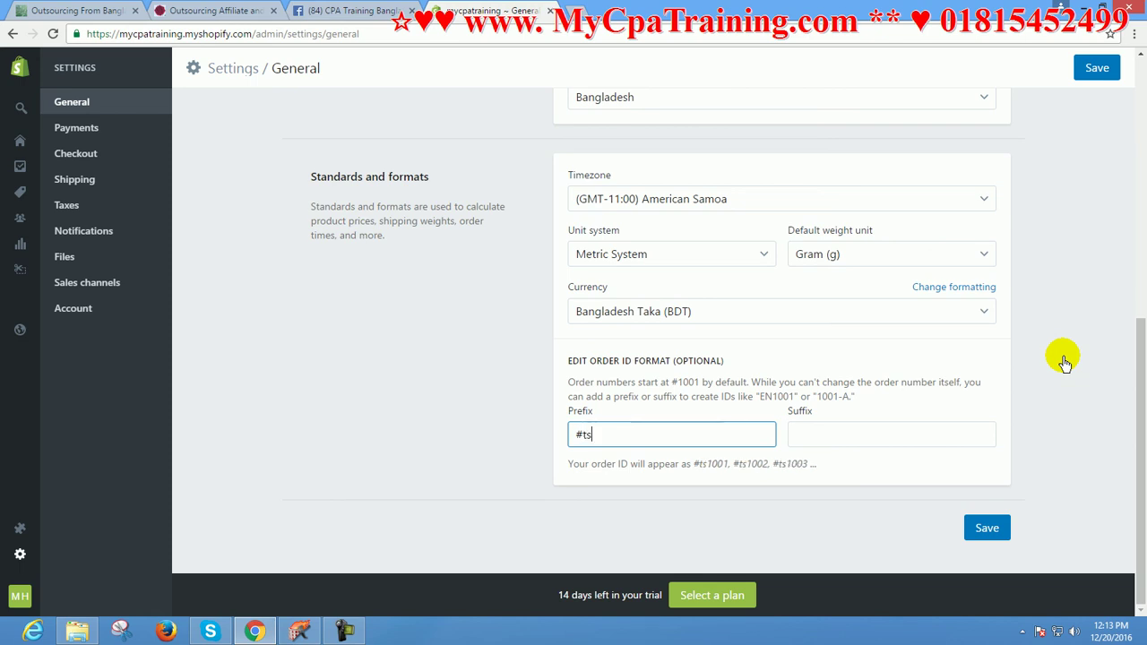
type("hirt")
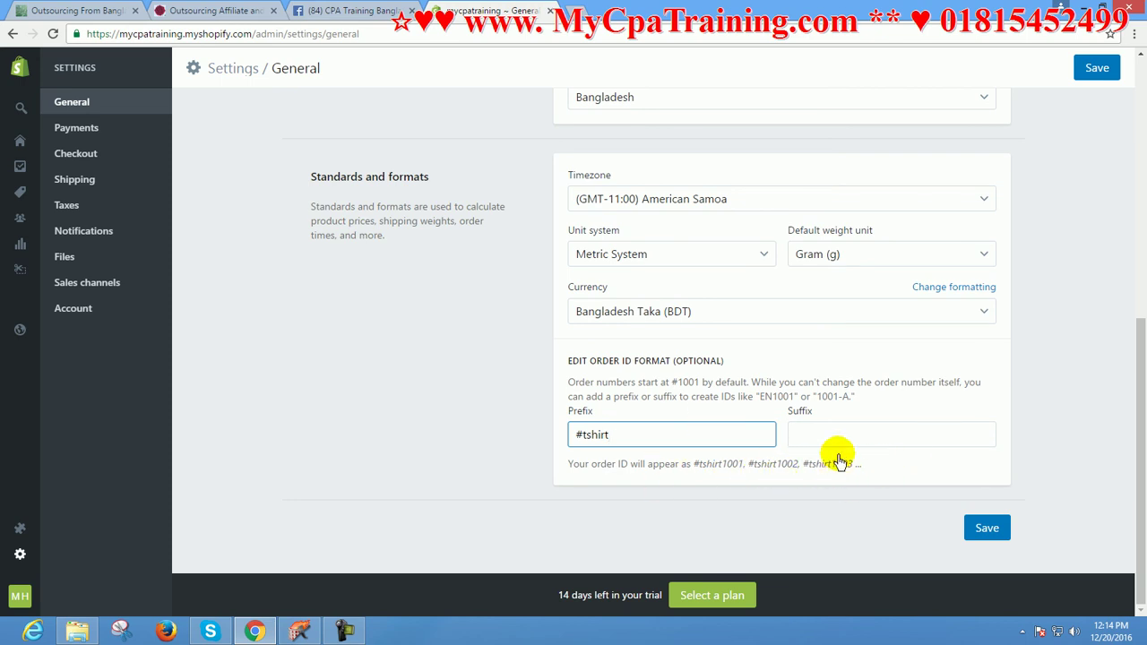
left_click(805, 442)
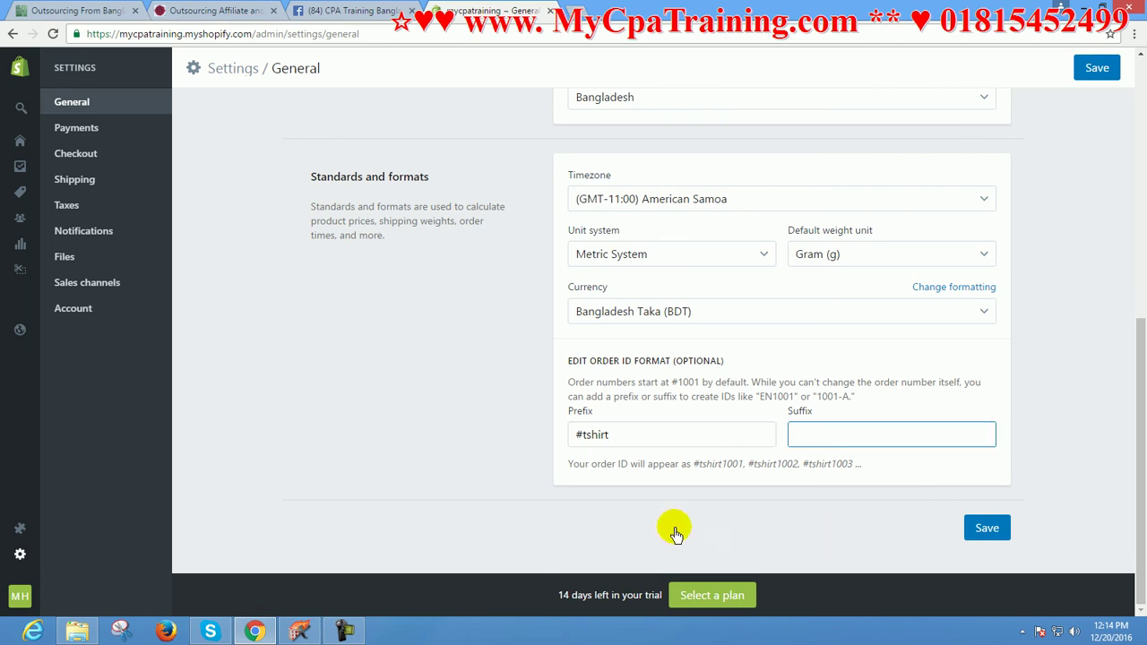
left_click(852, 494)
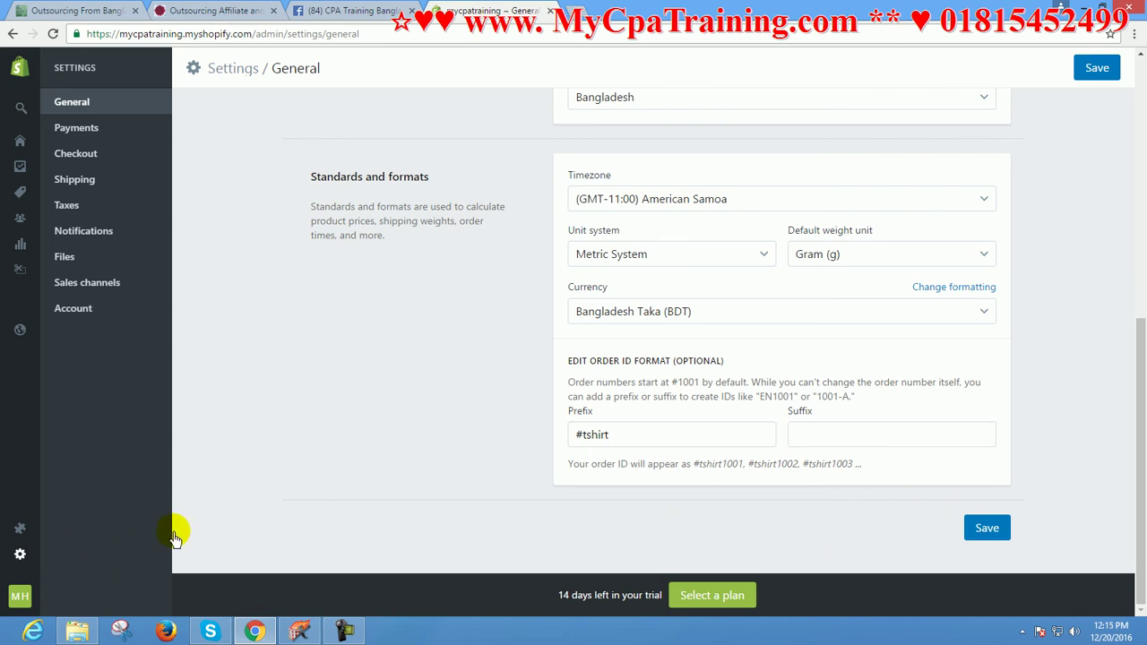
scroll(1142, 457, "up", 4)
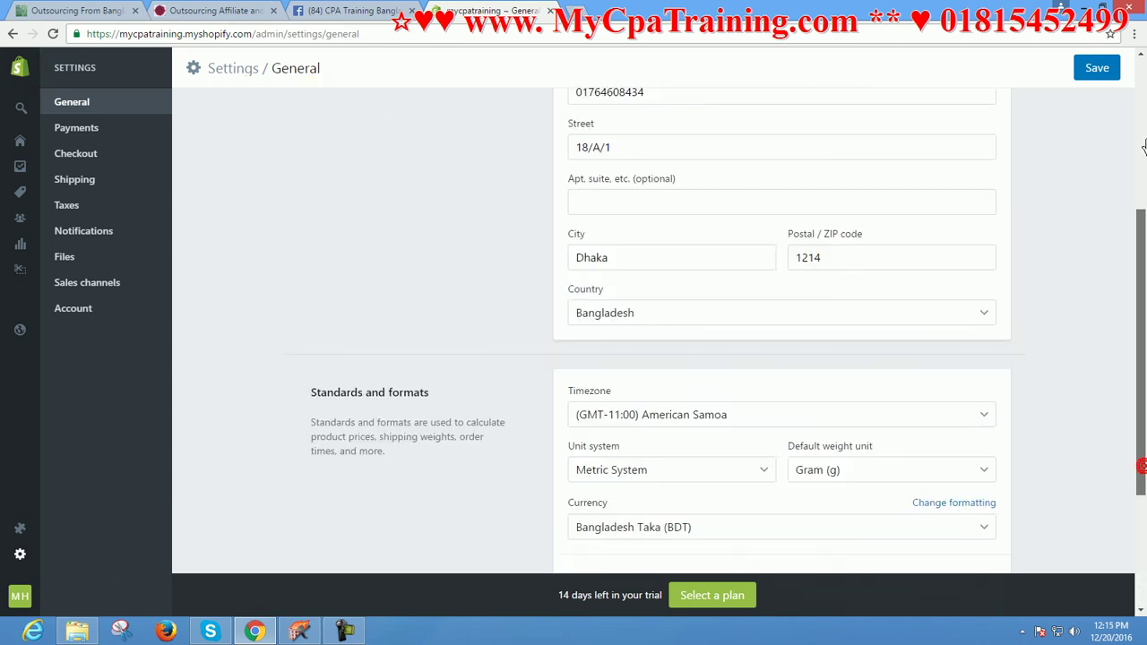
scroll(1136, 473, "down", 4)
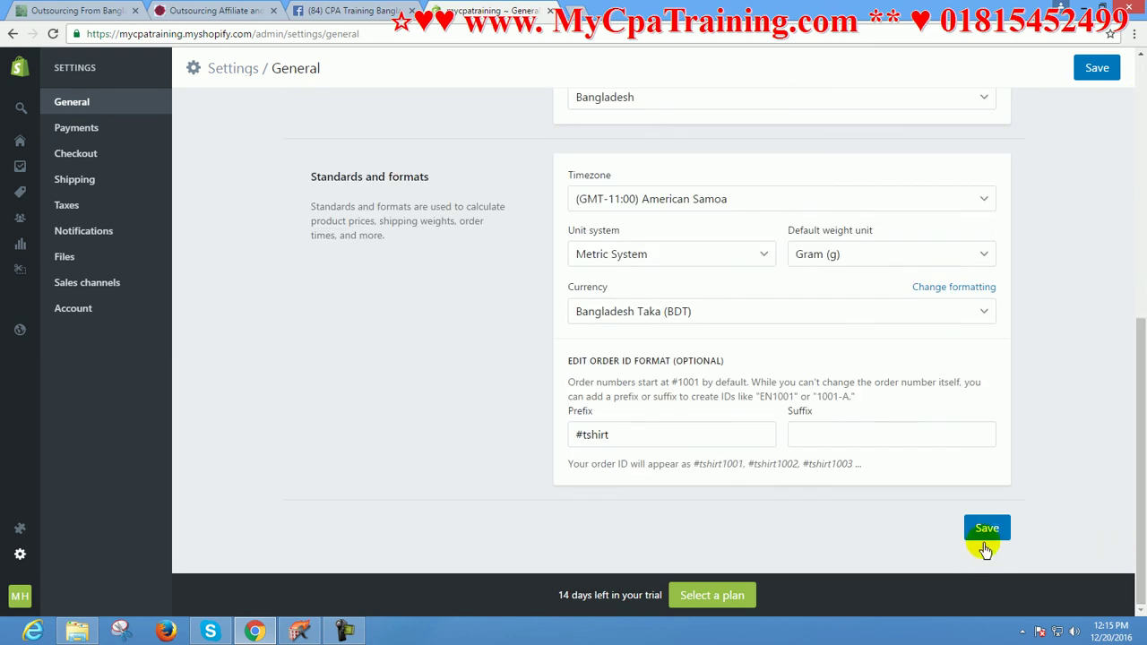